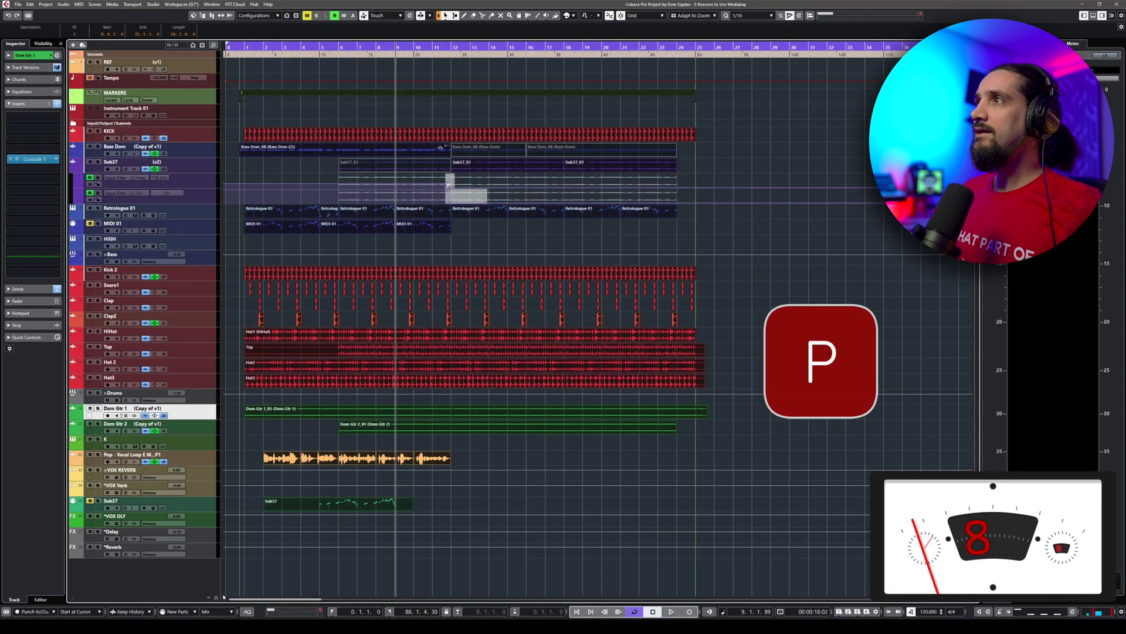
Step: Set the locators to the selected events so the range spans bars 1 to 25
{"action": "key", "text": "p"}
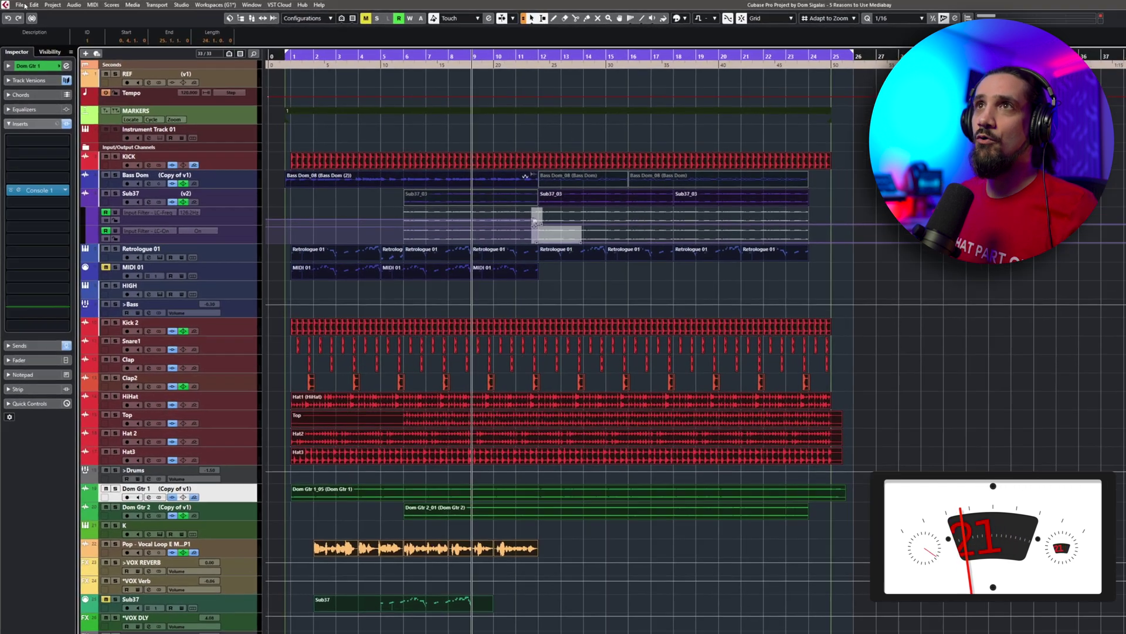
{"action": "left_click", "coordinate": [17, 4]}
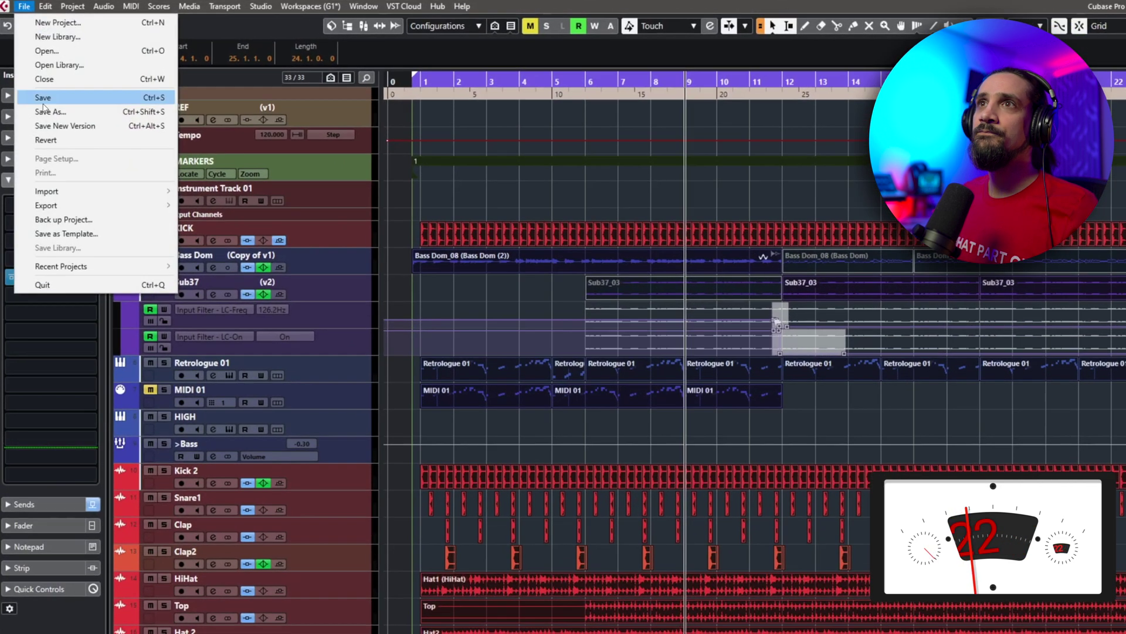
Step: Open the Export Audio Mixdown dialog via File > Export > Audio Mixdown
{"action": "mouse_move", "coordinate": [47, 205]}
{"action": "left_click", "coordinate": [221, 206]}
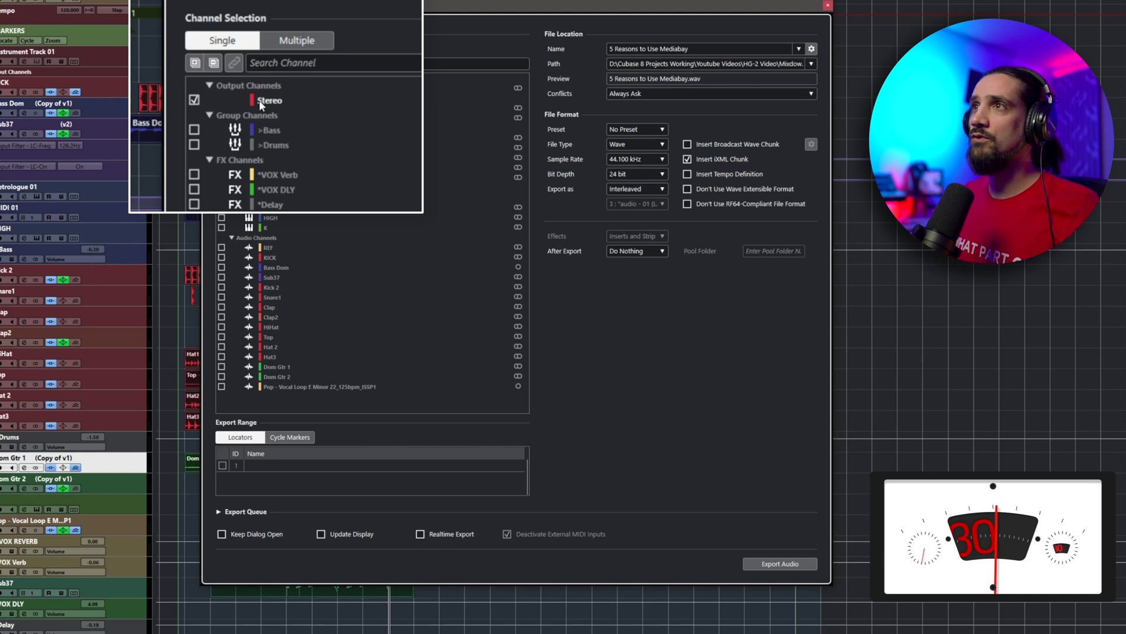
Step: Name the mixdown file 'Export' and keep the sample rate at 44.100 kHz
{"action": "left_click", "coordinate": [699, 48]}
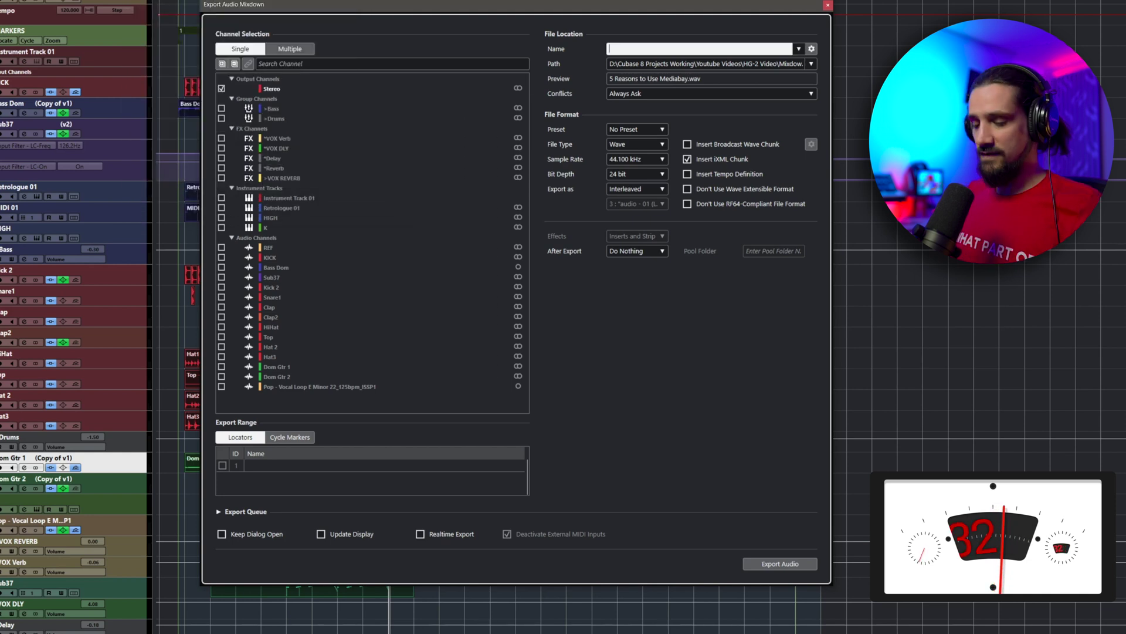
{"action": "type", "text": "Export"}
{"action": "key", "text": "Return"}
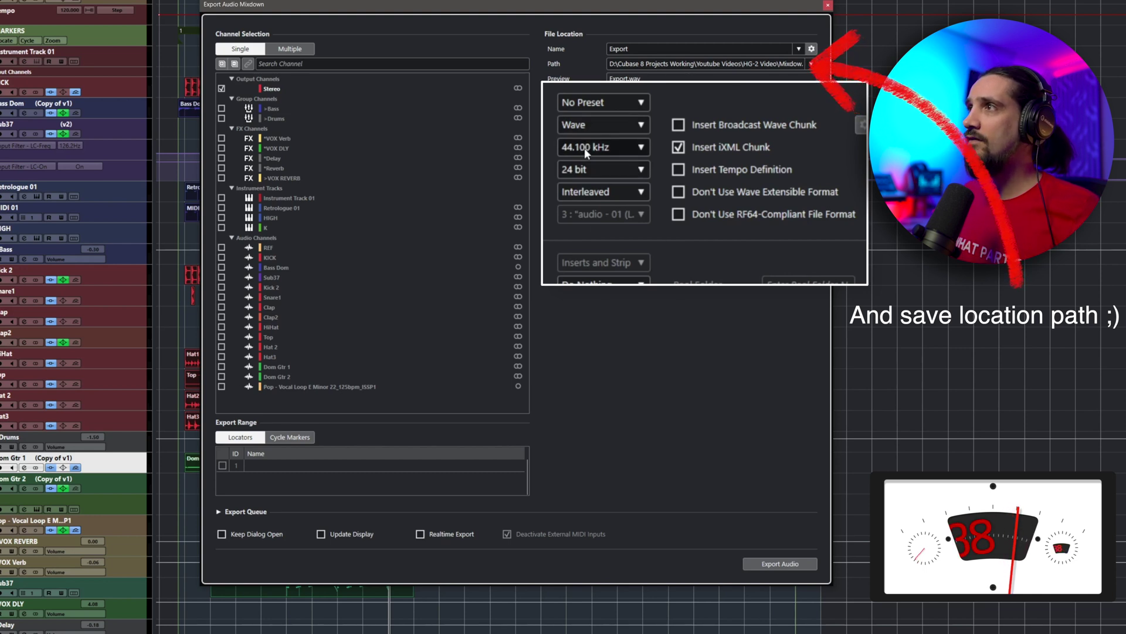
{"action": "left_click", "coordinate": [591, 147]}
{"action": "left_click", "coordinate": [634, 238]}
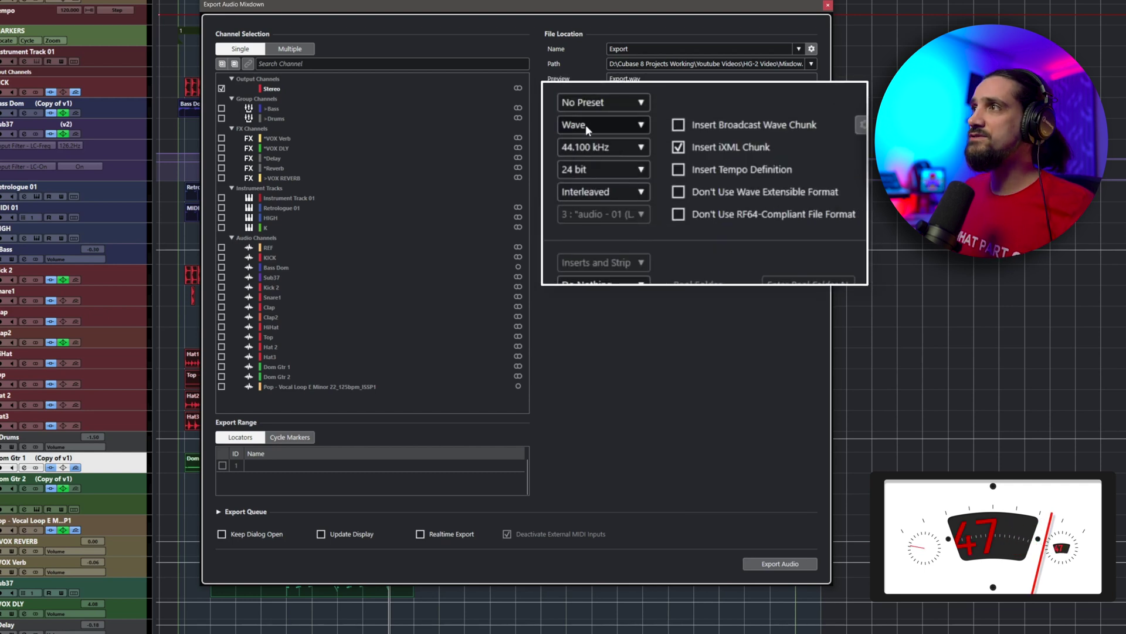
{"action": "left_click", "coordinate": [587, 129]}
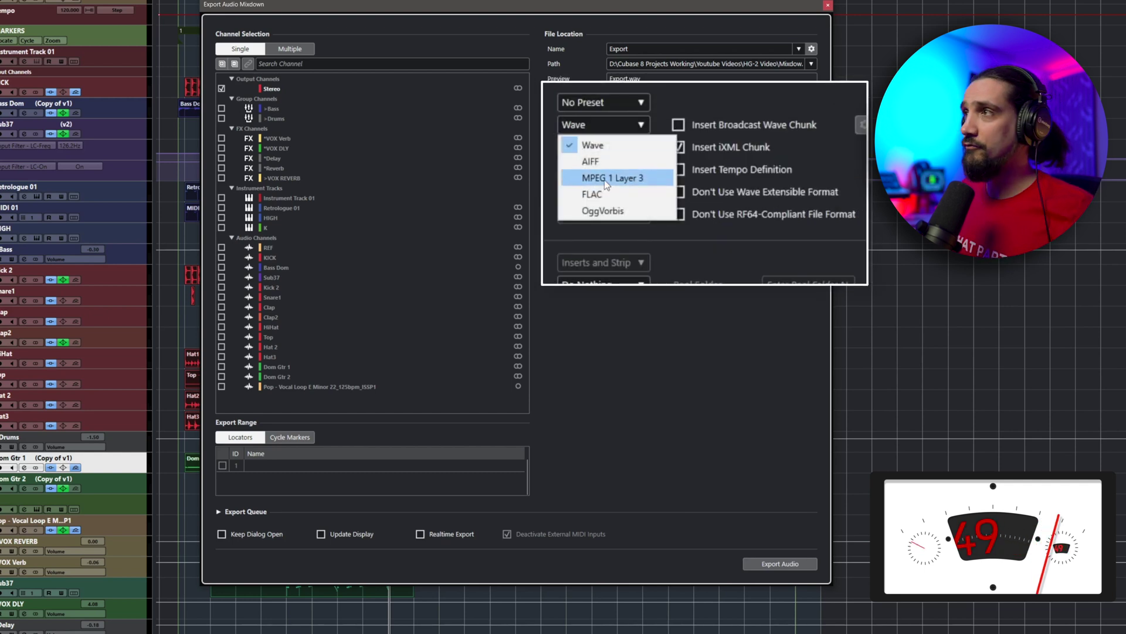
Step: Set the file type to MPEG 1 Layer 3 at 320 kB/s, producing Export.mp3
{"action": "left_click", "coordinate": [605, 179]}
{"action": "left_click", "coordinate": [636, 174]}
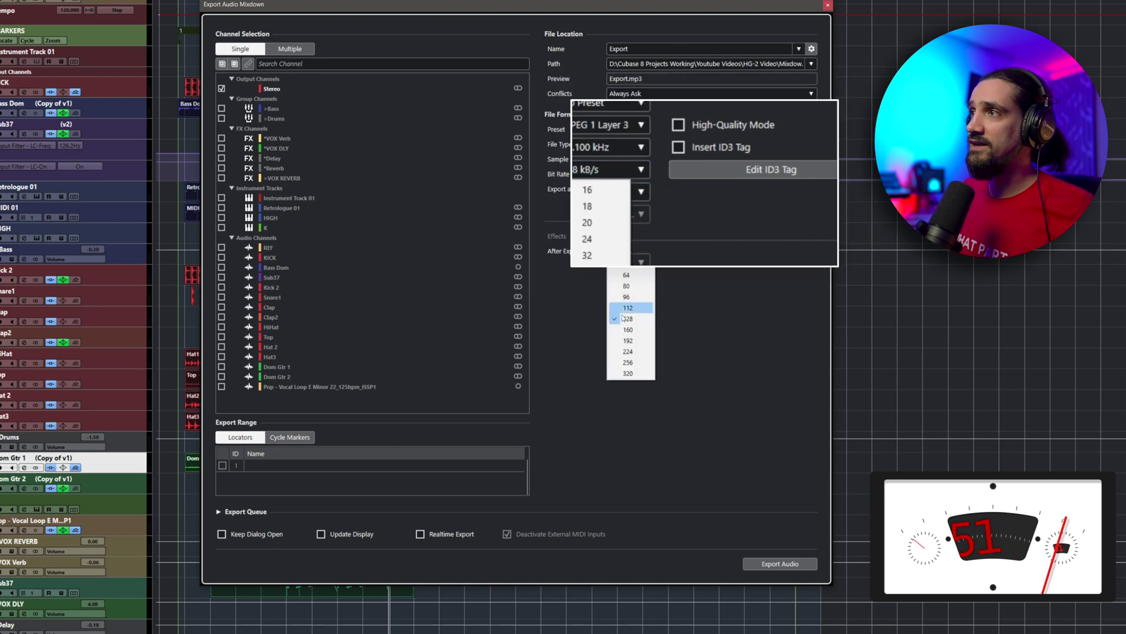
{"action": "left_click", "coordinate": [638, 374]}
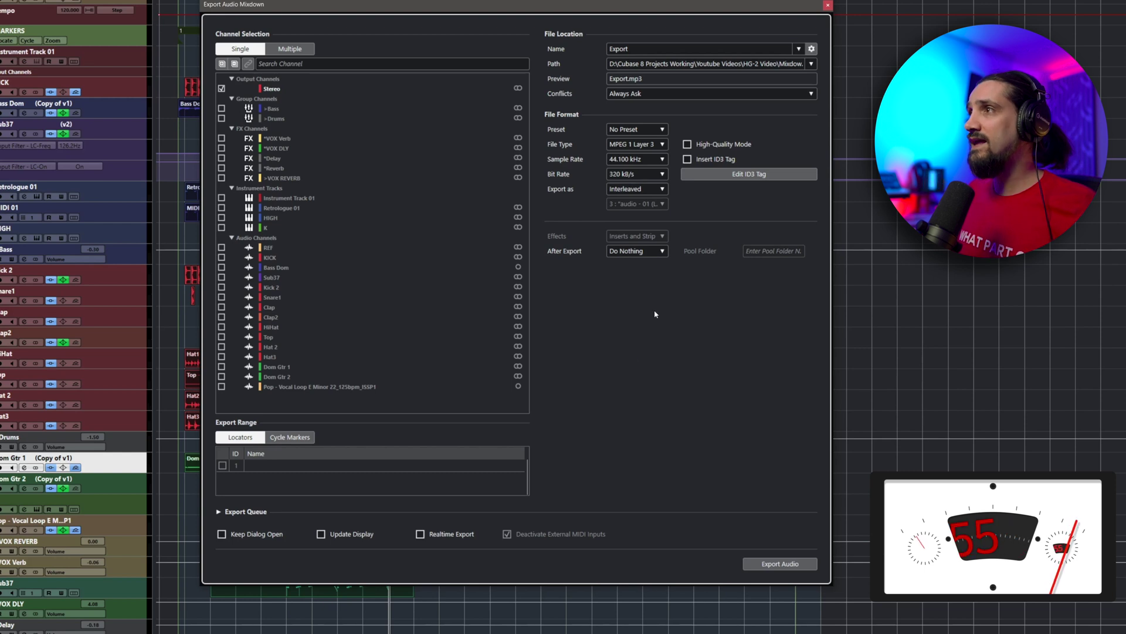